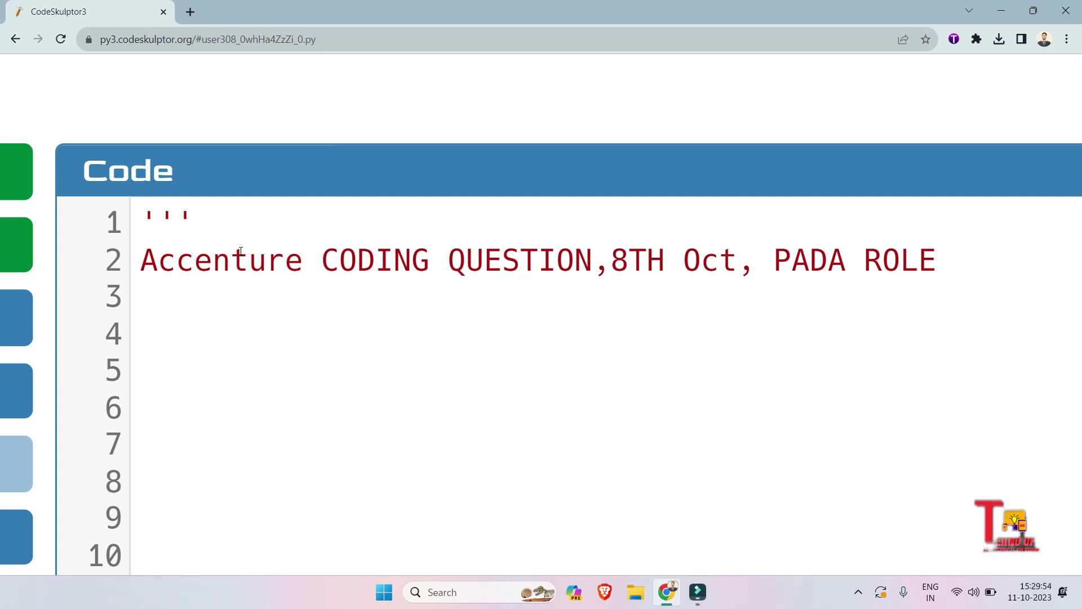
{"action": "scroll", "coordinate": [240, 252], "scroll_direction": "down", "scroll_amount": 1}
{"action": "scroll", "coordinate": [241, 251], "scroll_direction": "down", "scroll_amount": 5}
{"action": "scroll", "coordinate": [240, 251], "scroll_direction": "down", "scroll_amount": 4}
{"action": "scroll", "coordinate": [240, 251], "scroll_direction": "down", "scroll_amount": 3}
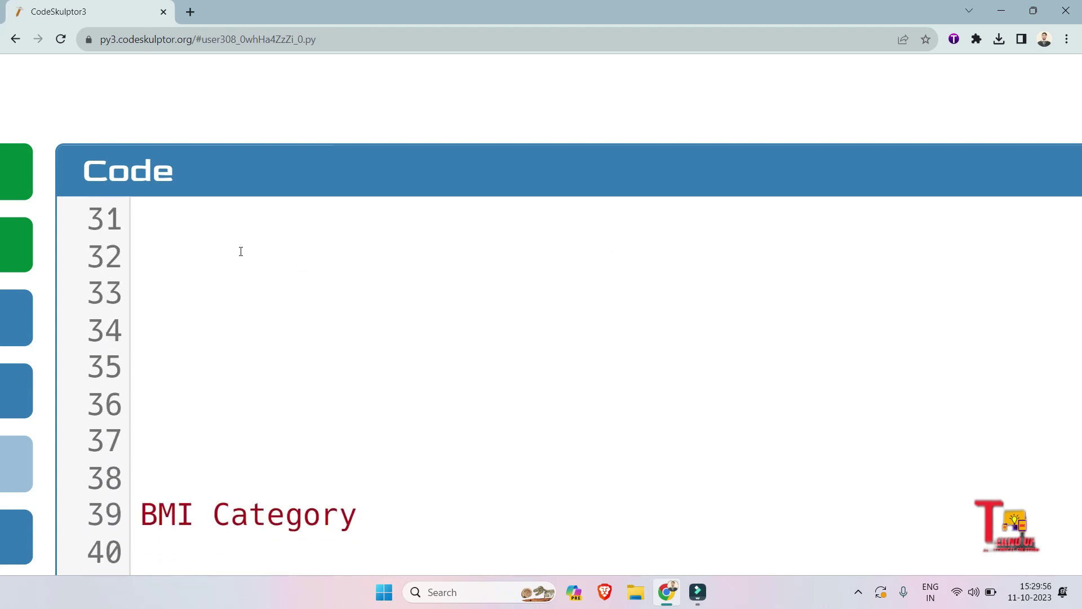
{"action": "scroll", "coordinate": [240, 251], "scroll_direction": "down", "scroll_amount": 2}
{"action": "scroll", "coordinate": [241, 251], "scroll_direction": "down", "scroll_amount": 1}
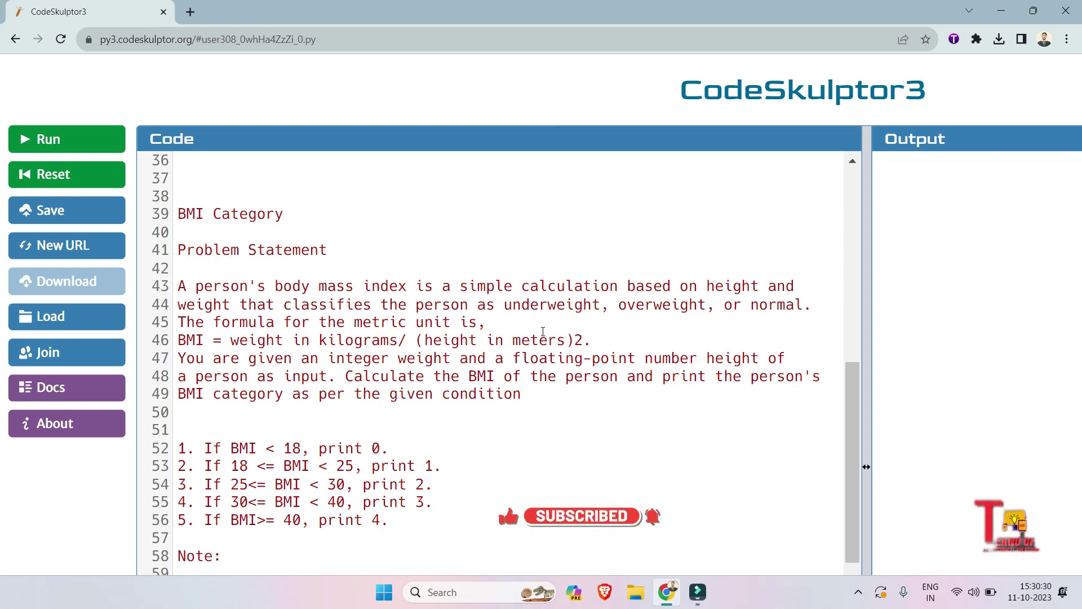
{"action": "scroll", "coordinate": [542, 332], "scroll_direction": "down", "scroll_amount": 1}
{"action": "scroll", "coordinate": [542, 332], "scroll_direction": "down", "scroll_amount": 2}
{"action": "scroll", "coordinate": [542, 332], "scroll_direction": "down", "scroll_amount": 1}
{"action": "scroll", "coordinate": [542, 332], "scroll_direction": "down", "scroll_amount": 2}
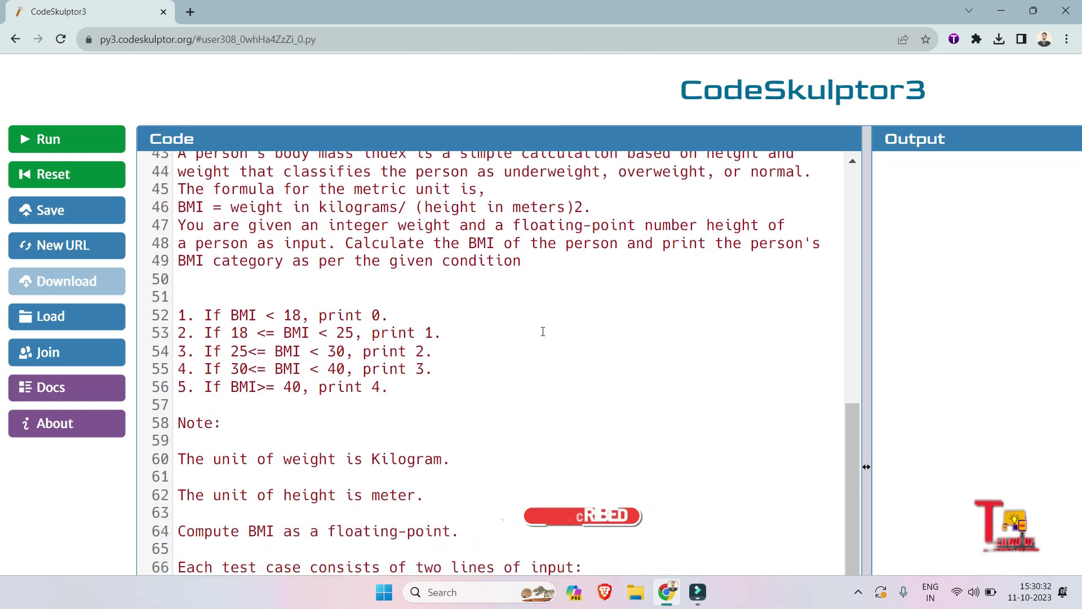
{"action": "scroll", "coordinate": [542, 332], "scroll_direction": "down", "scroll_amount": 1}
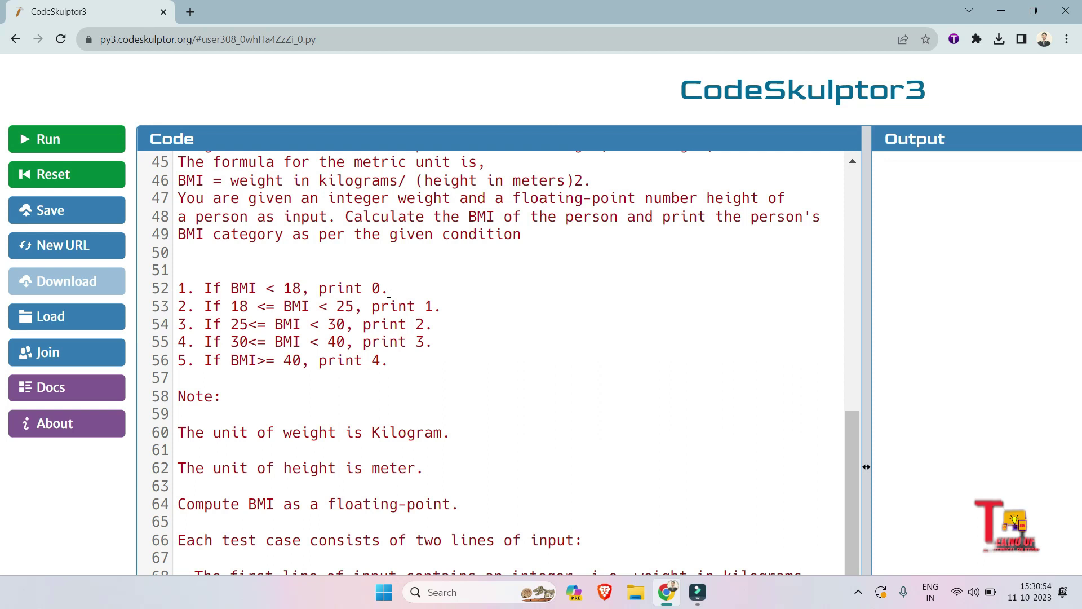
{"action": "scroll", "coordinate": [389, 292], "scroll_direction": "down", "scroll_amount": 1}
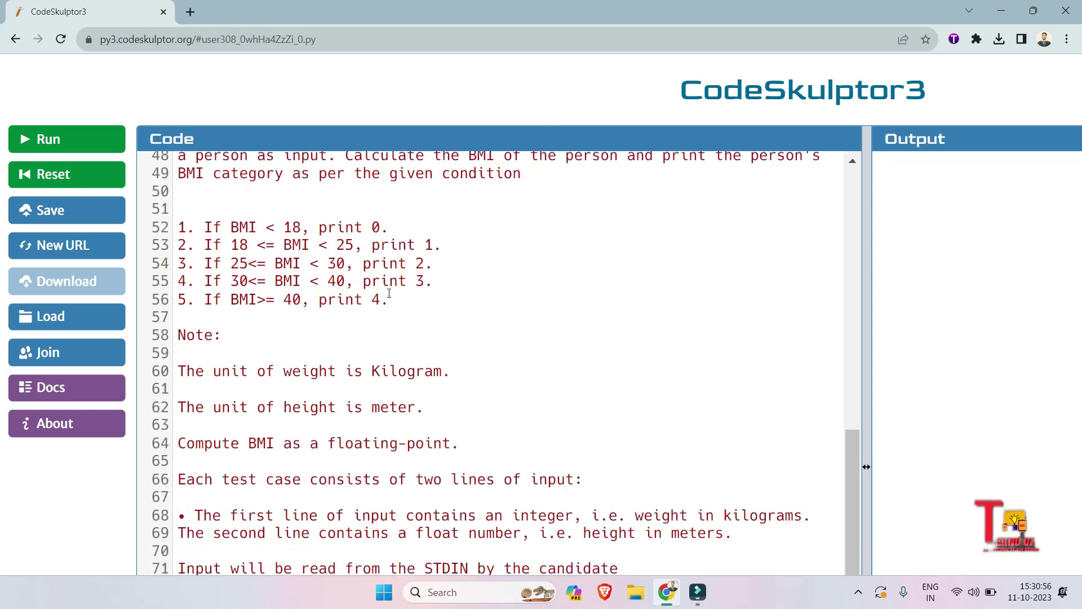
{"action": "scroll", "coordinate": [390, 293], "scroll_direction": "down", "scroll_amount": 1}
{"action": "scroll", "coordinate": [389, 292], "scroll_direction": "down", "scroll_amount": 1}
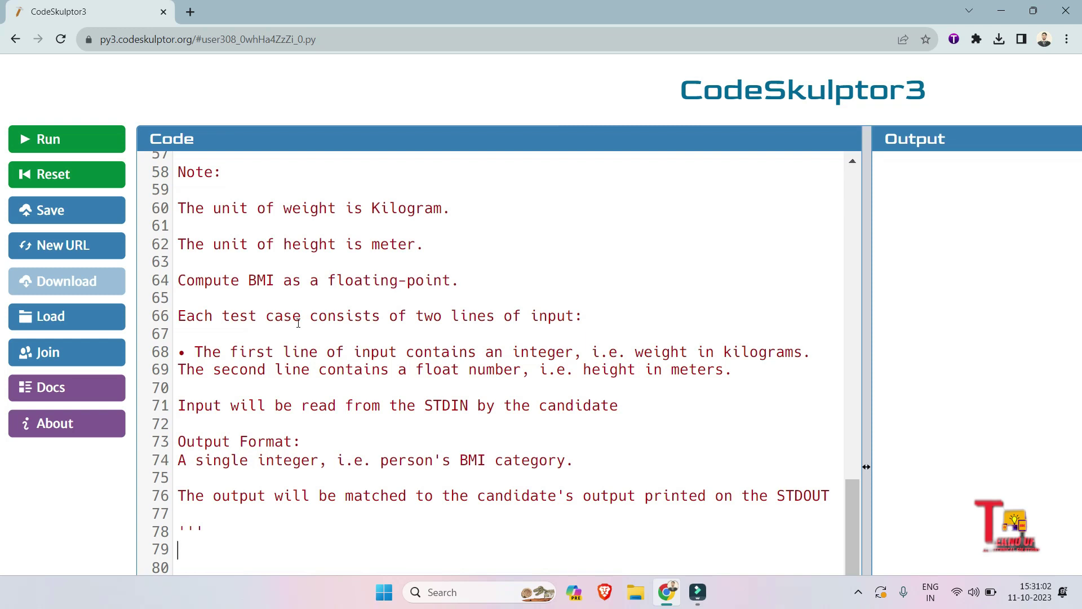
{"action": "scroll", "coordinate": [306, 268], "scroll_direction": "down", "scroll_amount": 1}
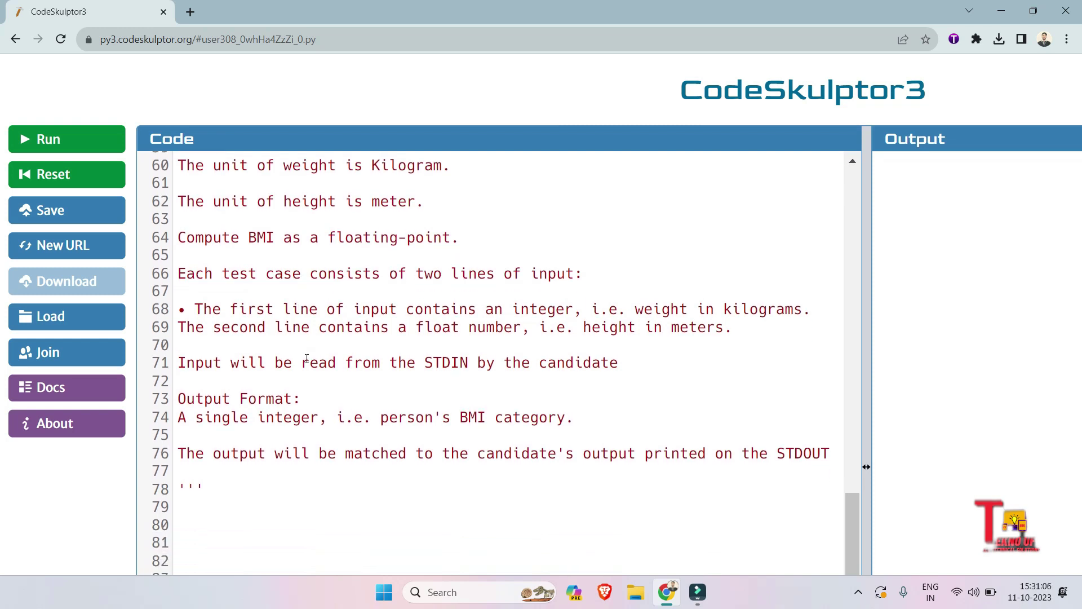
{"action": "scroll", "coordinate": [306, 355], "scroll_direction": "down", "scroll_amount": 2}
{"action": "scroll", "coordinate": [306, 358], "scroll_direction": "down", "scroll_amount": 1}
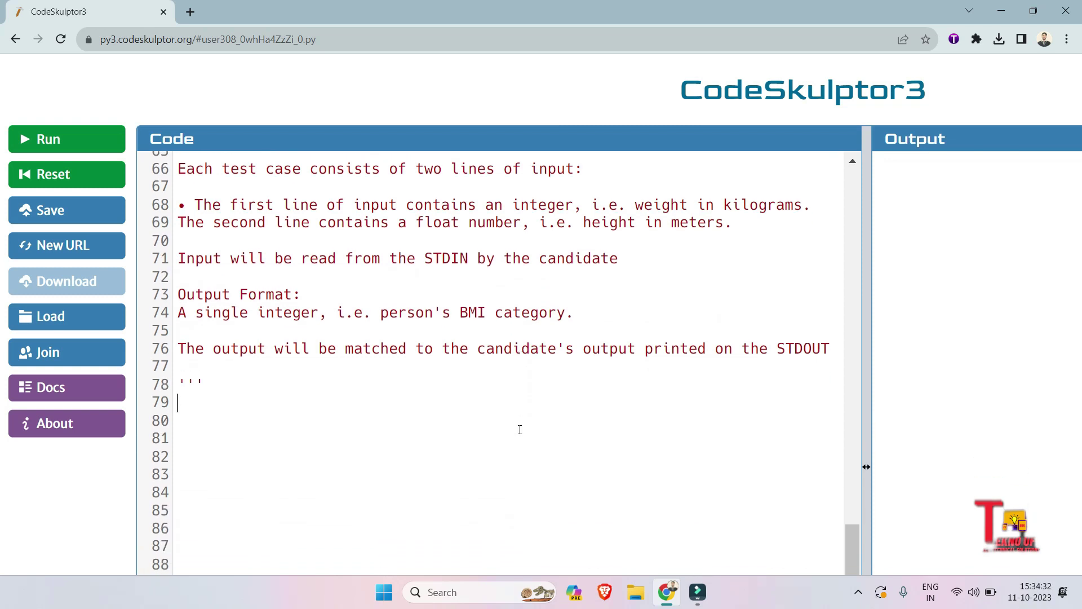
{"action": "scroll", "coordinate": [519, 430], "scroll_direction": "down", "scroll_amount": 1}
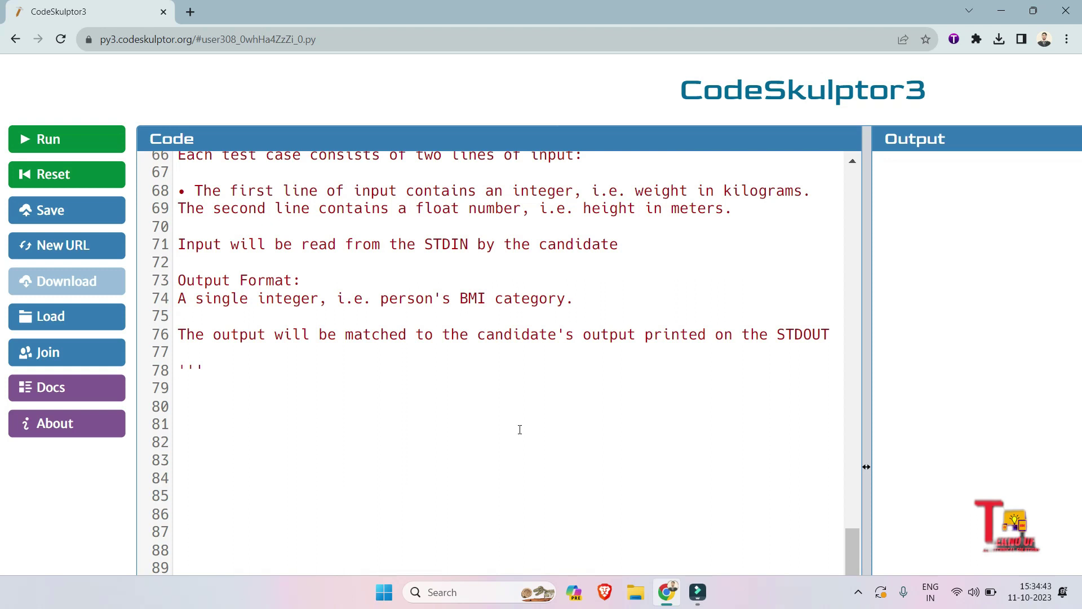
{"action": "scroll", "coordinate": [281, 315], "scroll_direction": "up", "scroll_amount": 1}
{"action": "scroll", "coordinate": [281, 314], "scroll_direction": "down", "scroll_amount": 1}
{"action": "scroll", "coordinate": [282, 315], "scroll_direction": "down", "scroll_amount": 1}
{"action": "scroll", "coordinate": [282, 314], "scroll_direction": "down", "scroll_amount": 1}
{"action": "scroll", "coordinate": [282, 315], "scroll_direction": "down", "scroll_amount": 1}
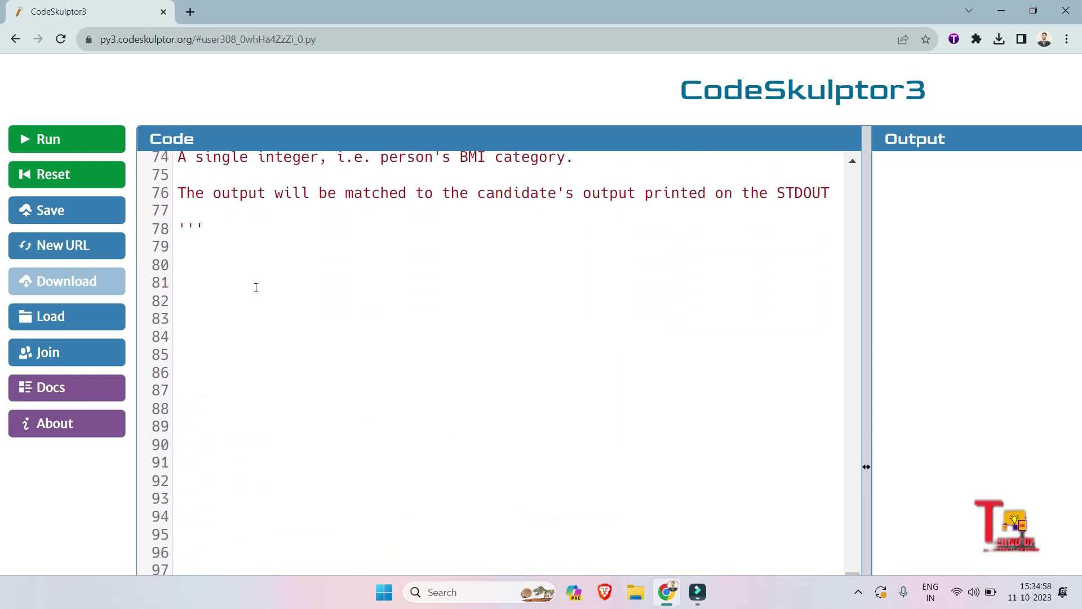
Below the docstring, write w=int(input()) and h=float(input()), then a blank line before bmi=w/h**2.
{"action": "left_click", "coordinate": [206, 264]}
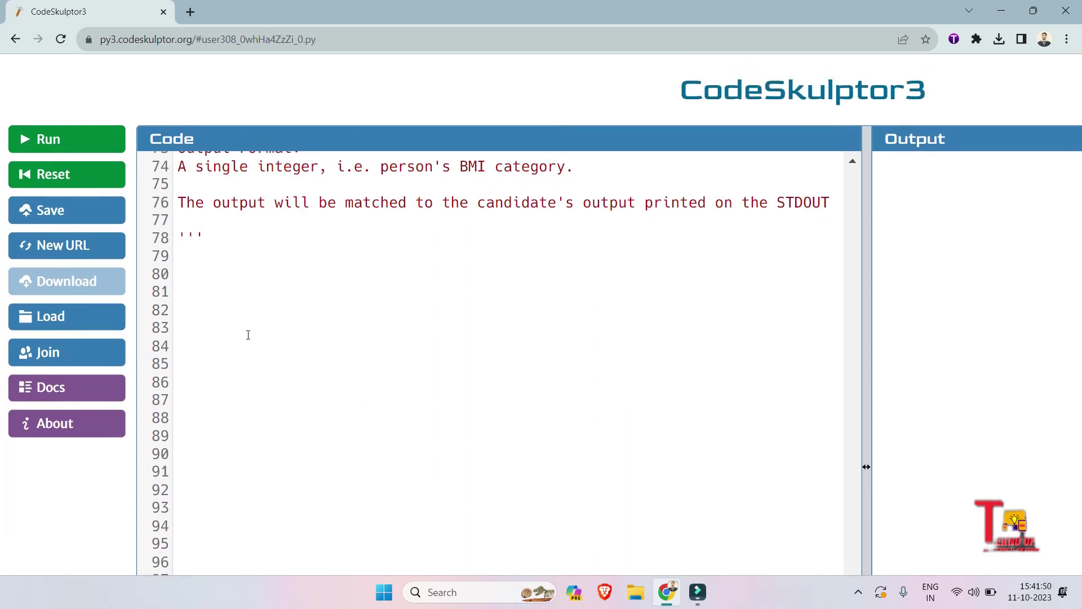
{"action": "left_click", "coordinate": [205, 260]}
{"action": "type", "text": "w=in"}
{"action": "type", "text": "t(input"}
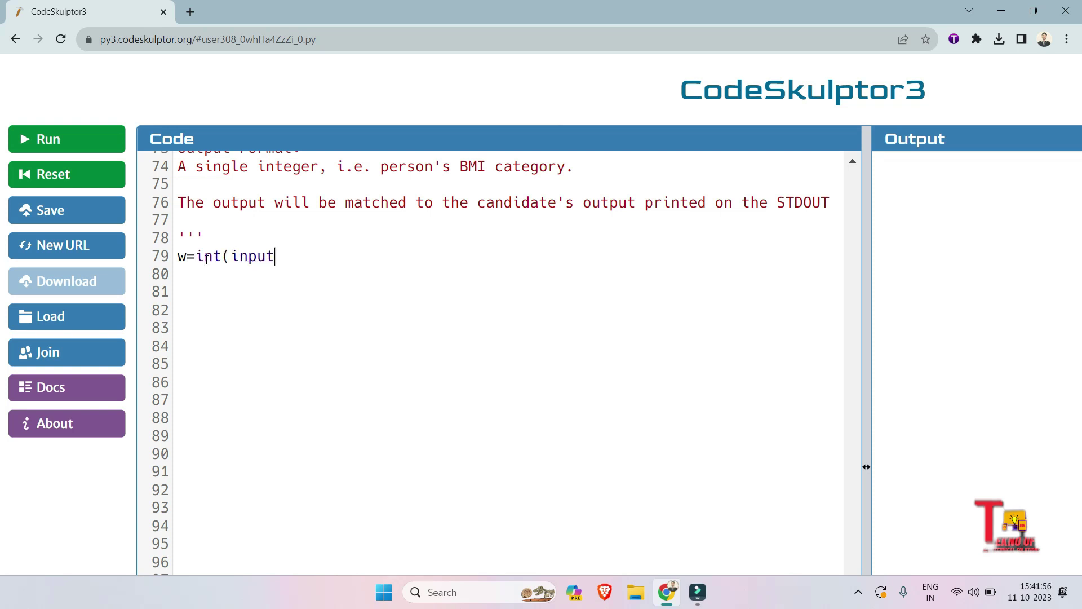
{"action": "type", "text": "9"}
{"action": "key", "text": "BackSpace"}
{"action": "type", "text": "())"}
{"action": "key", "text": "Return"}
{"action": "type", "text": "h"}
{"action": "type", "text": "=floa"}
{"action": "type", "text": "t(inpu"}
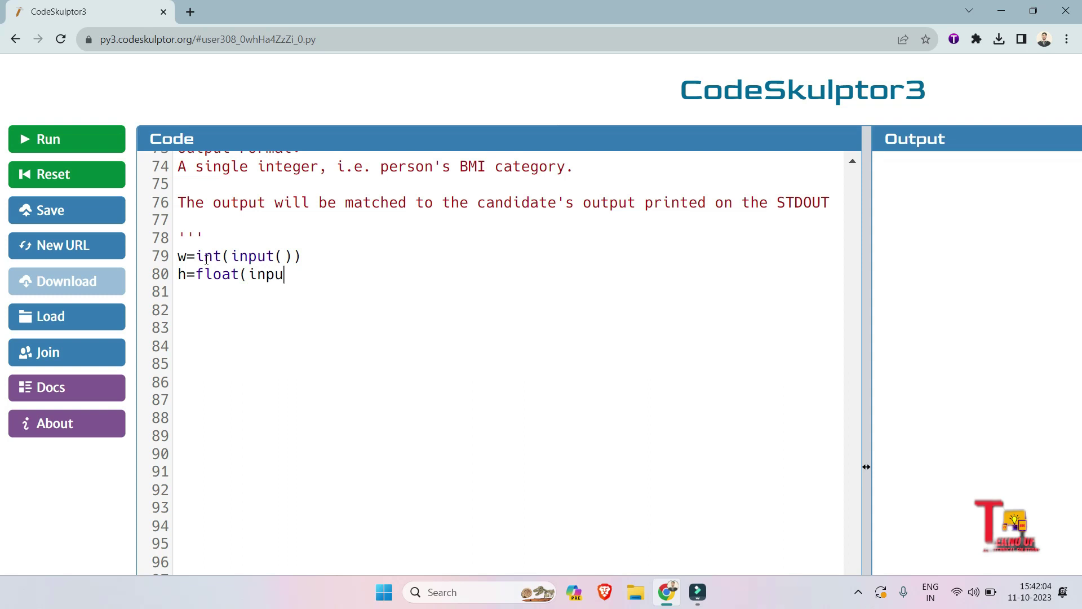
{"action": "type", "text": "t())"}
{"action": "key", "text": "Return"}
{"action": "key", "text": "Return"}
{"action": "type", "text": "bm"}
{"action": "type", "text": "i="}
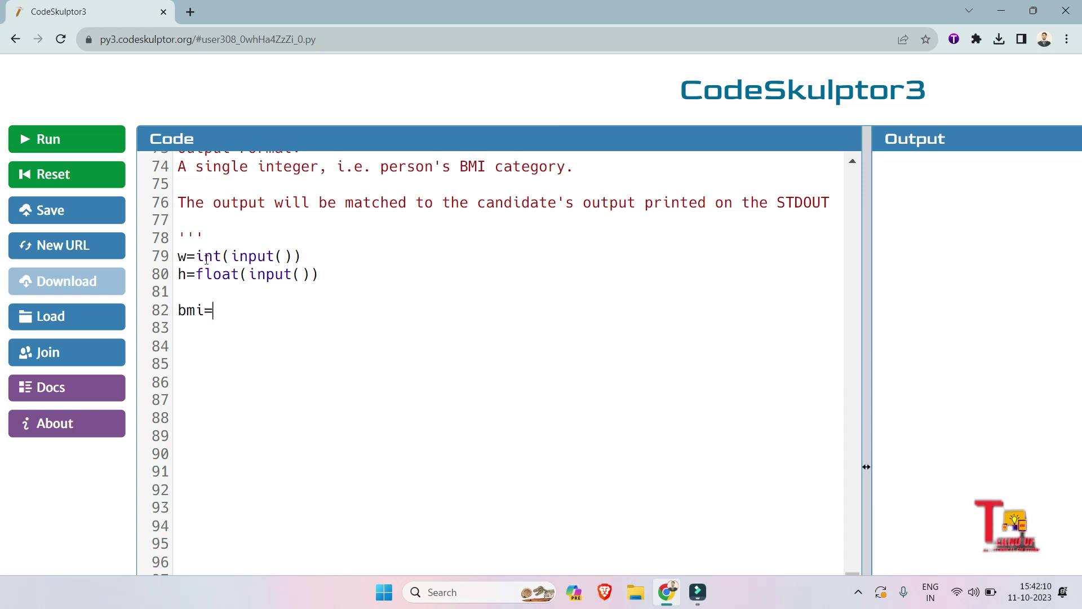
{"action": "type", "text": "w/"}
{"action": "type", "text": "h**2"}
{"action": "scroll", "coordinate": [372, 253], "scroll_direction": "up", "scroll_amount": 4}
{"action": "scroll", "coordinate": [372, 254], "scroll_direction": "up", "scroll_amount": 3}
{"action": "scroll", "coordinate": [372, 254], "scroll_direction": "up", "scroll_amount": 1}
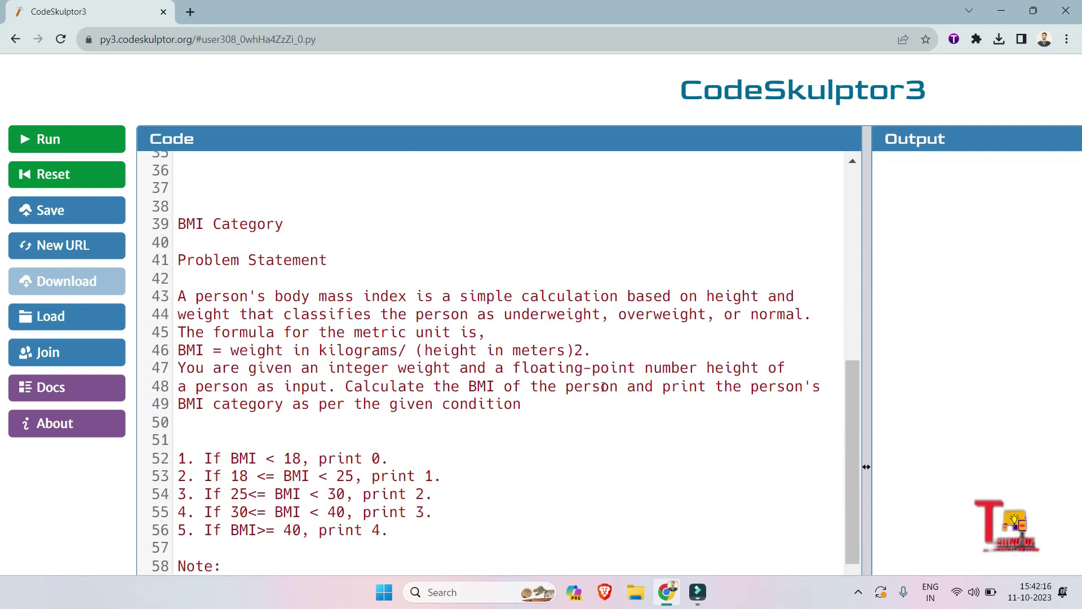
Insert '^' between ')' and '2' so the problem statement's formula reads (height in meters)^2.
{"action": "left_click", "coordinate": [575, 350]}
{"action": "type", "text": "^"}
{"action": "scroll", "coordinate": [508, 431], "scroll_direction": "down", "scroll_amount": 1}
{"action": "scroll", "coordinate": [508, 431], "scroll_direction": "down", "scroll_amount": 7}
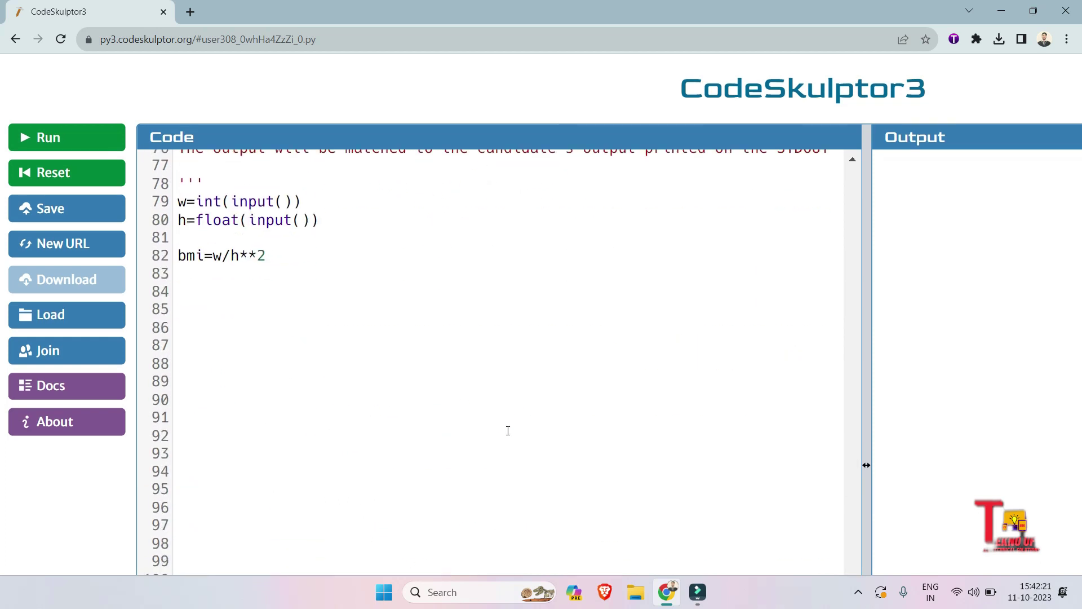
Write 'if bmi<18:' with an indented print(0) below the bmi formula.
{"action": "left_click", "coordinate": [194, 297]}
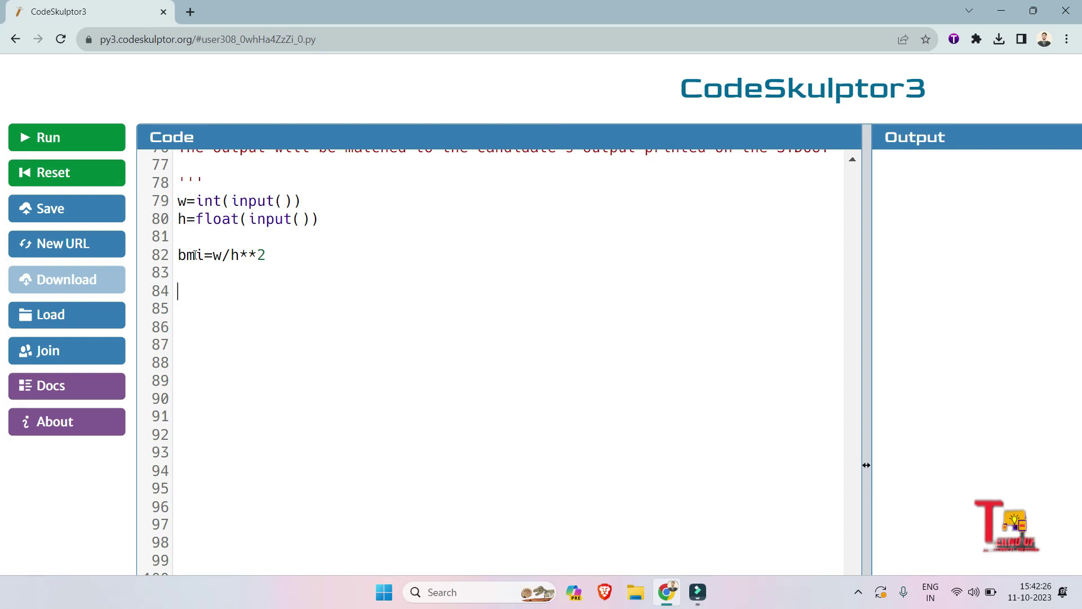
{"action": "type", "text": "if "}
{"action": "type", "text": "bmi"}
{"action": "type", "text": "<18"}
{"action": "type", "text": ":"}
{"action": "key", "text": "Return"}
{"action": "type", "text": "print("}
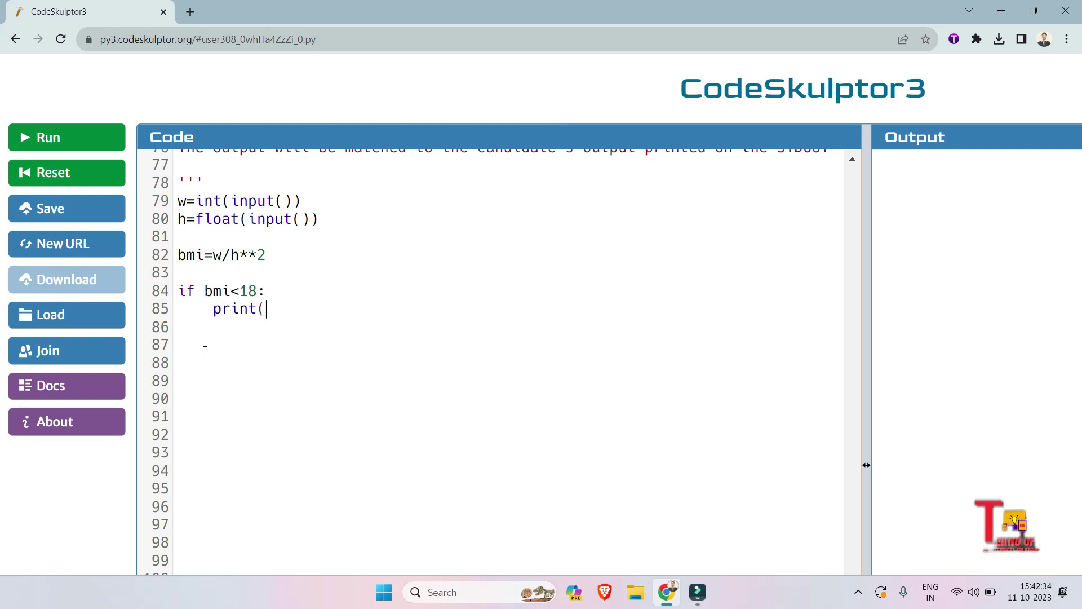
{"action": "type", "text": "0)"}
{"action": "key", "text": "Return"}
{"action": "key", "text": "BackSpace"}
{"action": "key", "text": "BackSpace"}
{"action": "type", "text": "elif b"}
{"action": "type", "text": "mi"}
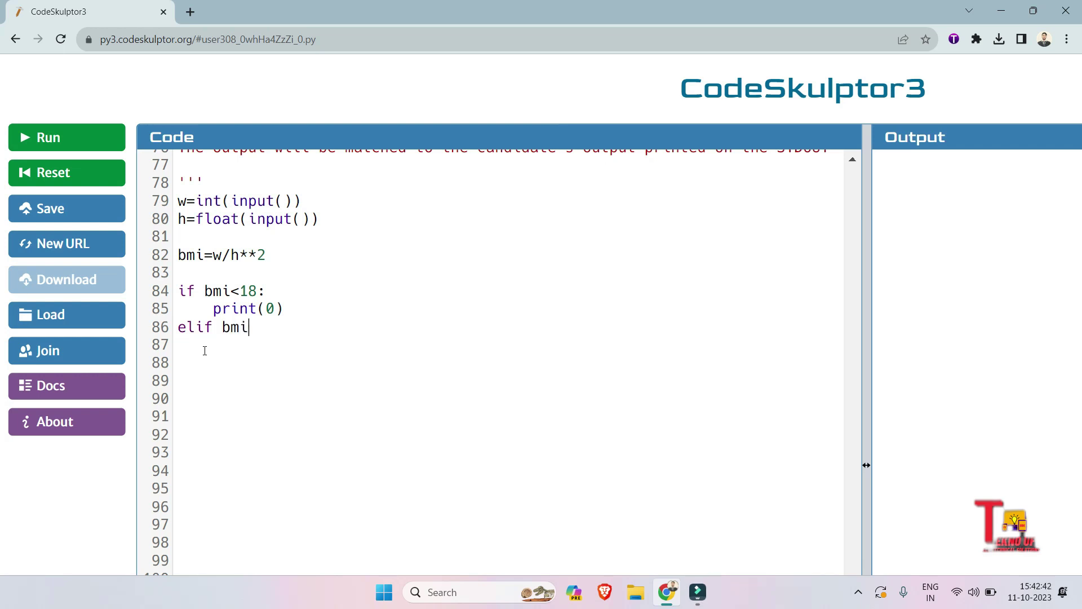
Add 'elif 18<=bmi<25:' with print(1) and select that two-line branch.
{"action": "key", "text": "Left"}
{"action": "type", "text": "19"}
{"action": "key", "text": "BackSpace"}
{"action": "type", "text": "8<"}
{"action": "type", "text": "="}
{"action": "left_click", "coordinate": [290, 336]}
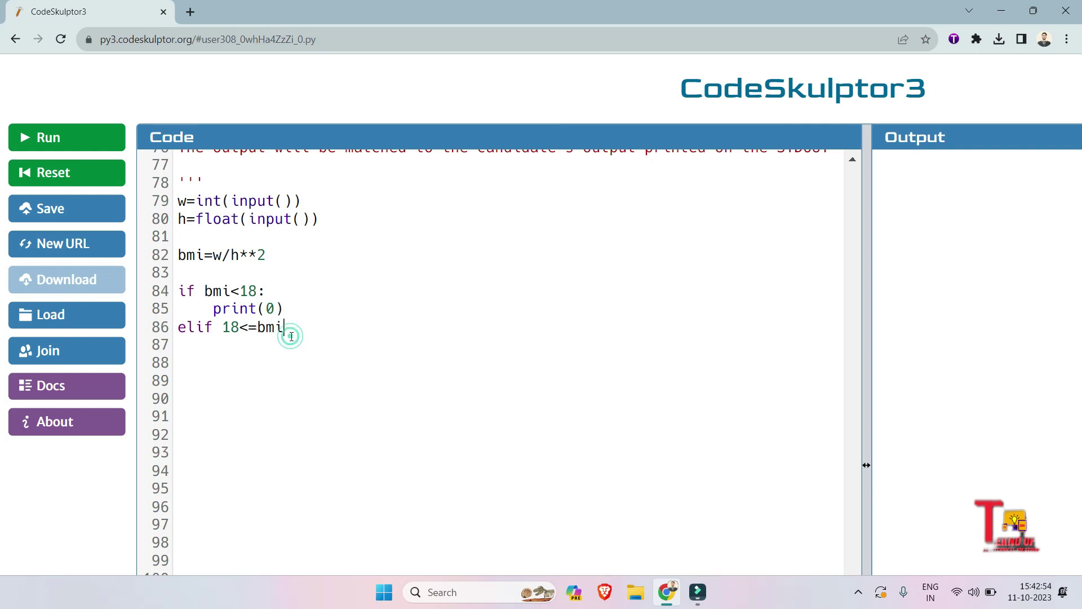
{"action": "type", "text": "<2"}
{"action": "type", "text": "5:"}
{"action": "key", "text": "Return"}
{"action": "type", "text": "print("}
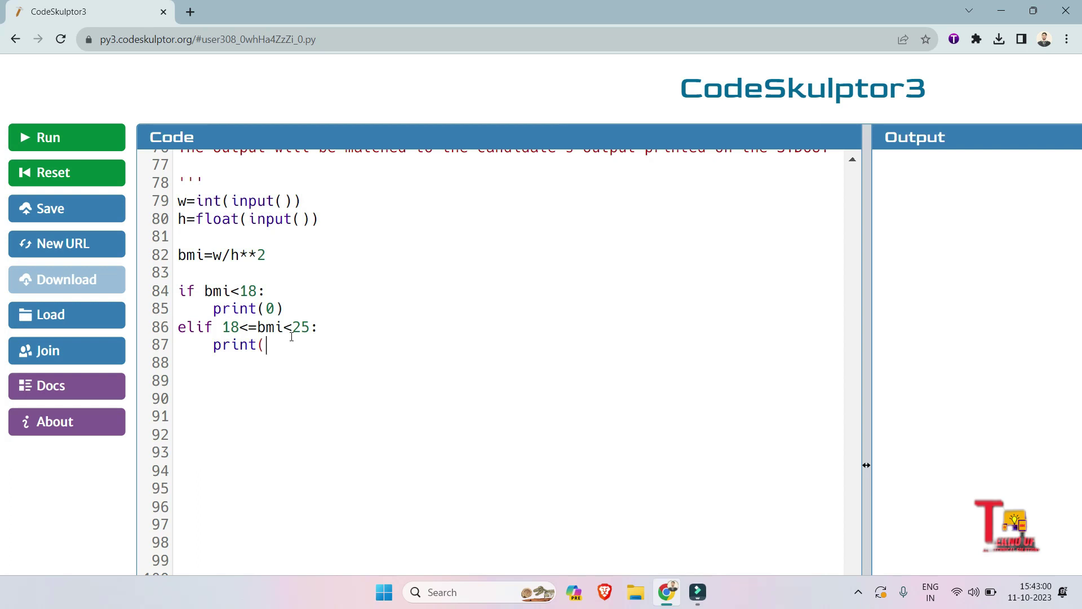
{"action": "type", "text": "1)"}
{"action": "left_click_drag", "start_coordinate": [301, 341], "coordinate": [180, 332]}
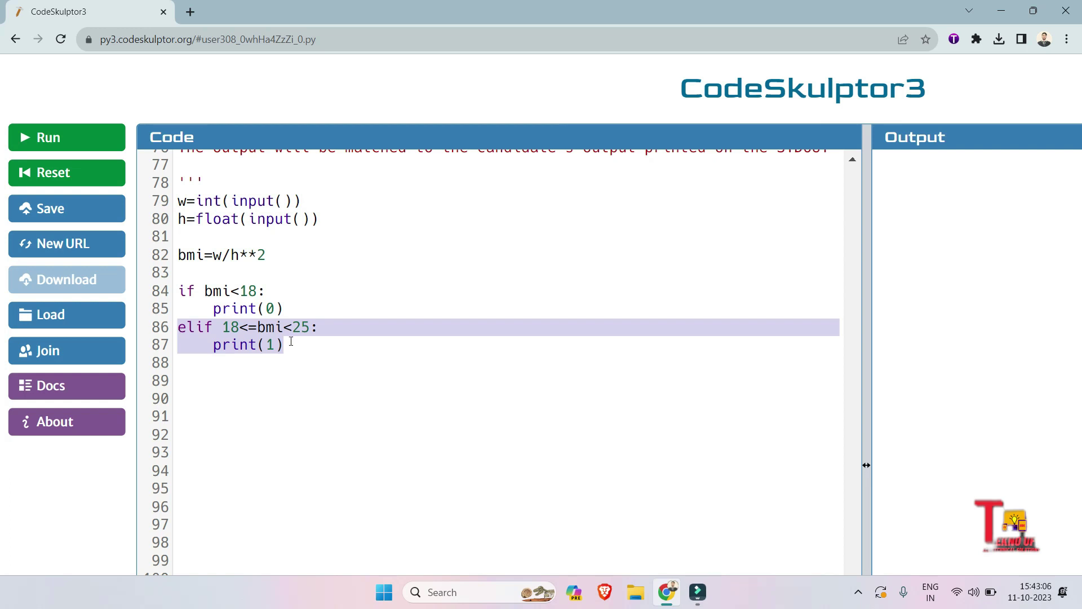
Paste two copies of the 'elif 18<=bmi<25' branch below the original.
{"action": "left_click", "coordinate": [292, 342]}
{"action": "key", "text": "Return"}
{"action": "key", "text": "BackSpace"}
{"action": "key", "text": "BackSpace"}
{"action": "key", "text": "BackSpace"}
{"action": "key", "text": "BackSpace"}
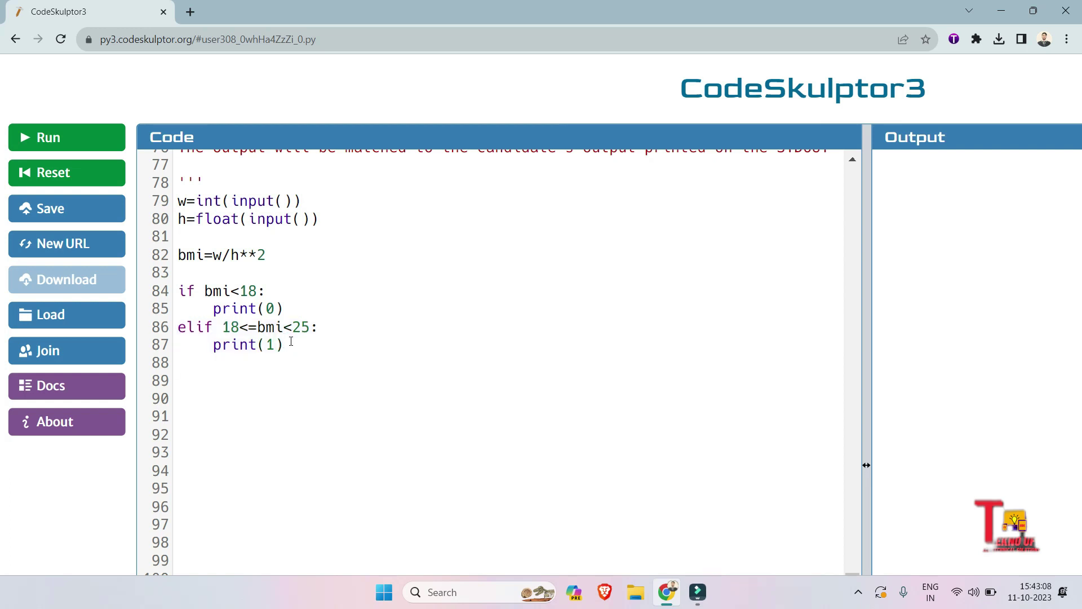
{"action": "type", "text": "elif 18<=bmi<25:     print(1)"}
{"action": "key", "text": "Return"}
{"action": "key", "text": "BackSpace"}
{"action": "key", "text": "BackSpace"}
{"action": "key", "text": "BackSpace"}
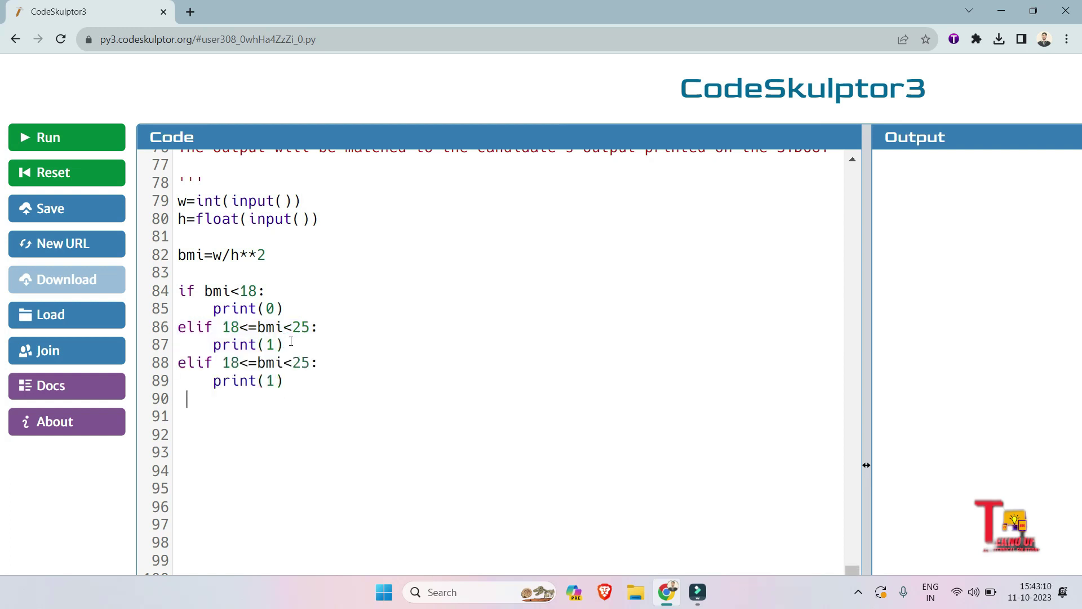
{"action": "key", "text": "BackSpace"}
{"action": "key", "text": "BackSpace"}
{"action": "key", "text": "Return"}
{"action": "key", "text": "BackSpace"}
{"action": "key", "text": "BackSpace"}
{"action": "key", "text": "BackSpace"}
{"action": "key", "text": "BackSpace"}
{"action": "type", "text": "elif 18<=bmi<25:     print(1)"}
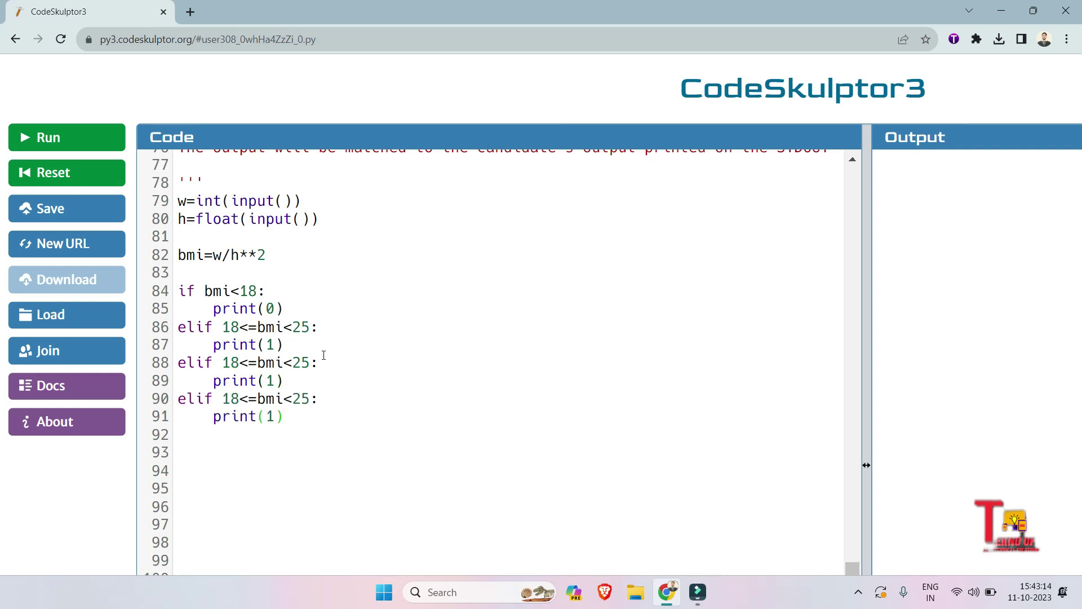
Change the first copy to 'elif 25<=bmi<30:' with print(2).
{"action": "double_click", "coordinate": [238, 361]}
{"action": "key", "text": "BackSpace"}
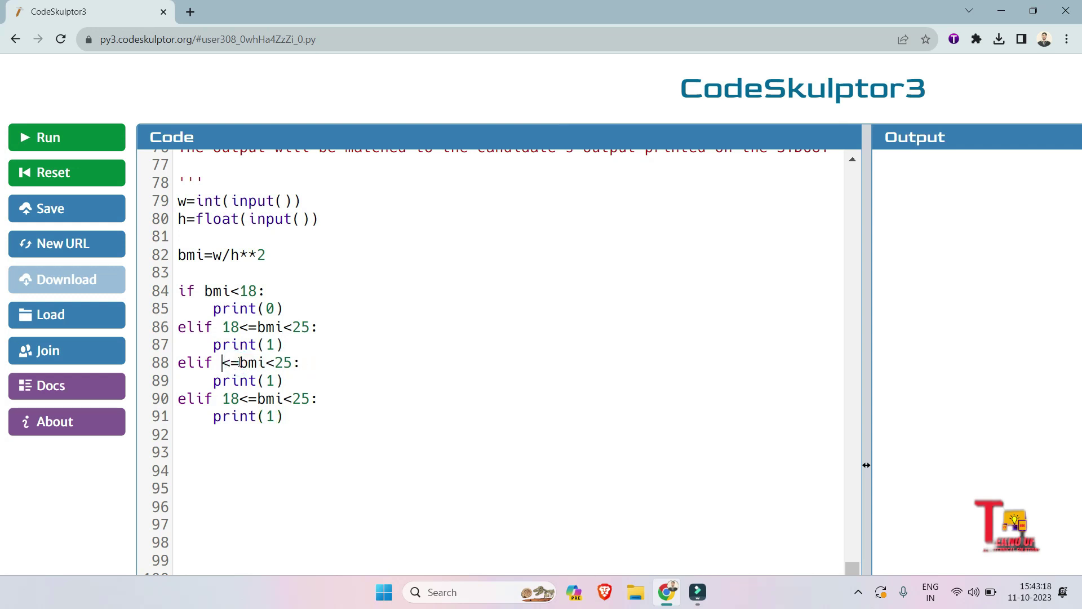
{"action": "type", "text": "25"}
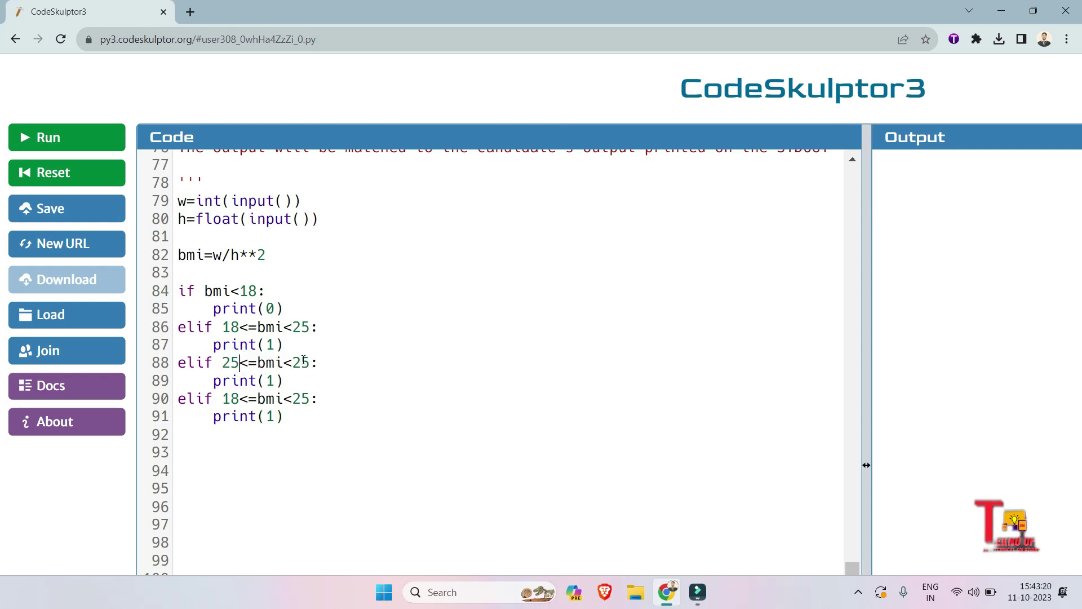
{"action": "double_click", "coordinate": [302, 362]}
{"action": "type", "text": "30"}
{"action": "double_click", "coordinate": [271, 381]}
{"action": "key", "text": "BackSpace"}
{"action": "type", "text": "2"}
Change the second copy to 'elif 30<=bmi<40:' with print(3).
{"action": "double_click", "coordinate": [236, 400]}
{"action": "key", "text": "BackSpace"}
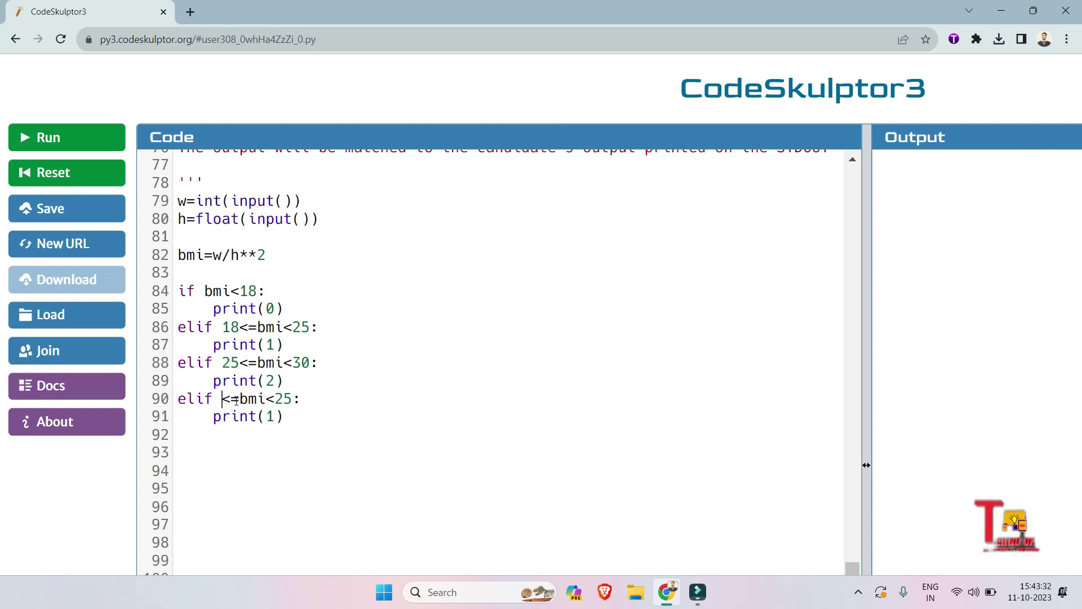
{"action": "type", "text": "30"}
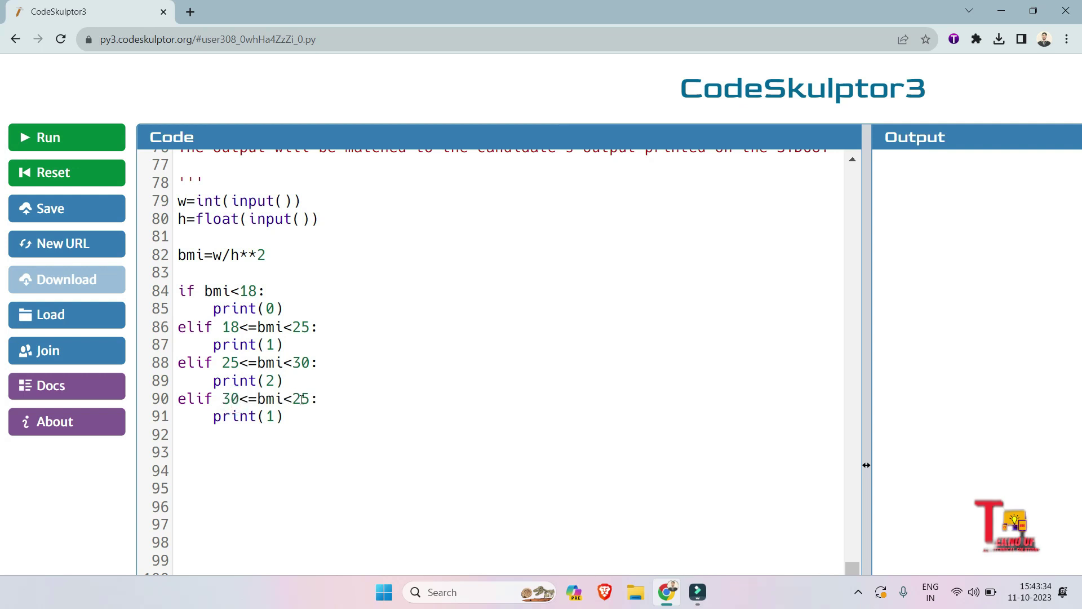
{"action": "double_click", "coordinate": [300, 399]}
{"action": "key", "text": "BackSpace"}
{"action": "type", "text": "40"}
{"action": "left_click", "coordinate": [274, 416]}
{"action": "double_click", "coordinate": [275, 416]}
{"action": "type", "text": "3"}
Add a final 'else:' branch that prints 4.
{"action": "left_click", "coordinate": [295, 416]}
{"action": "key", "text": "Return"}
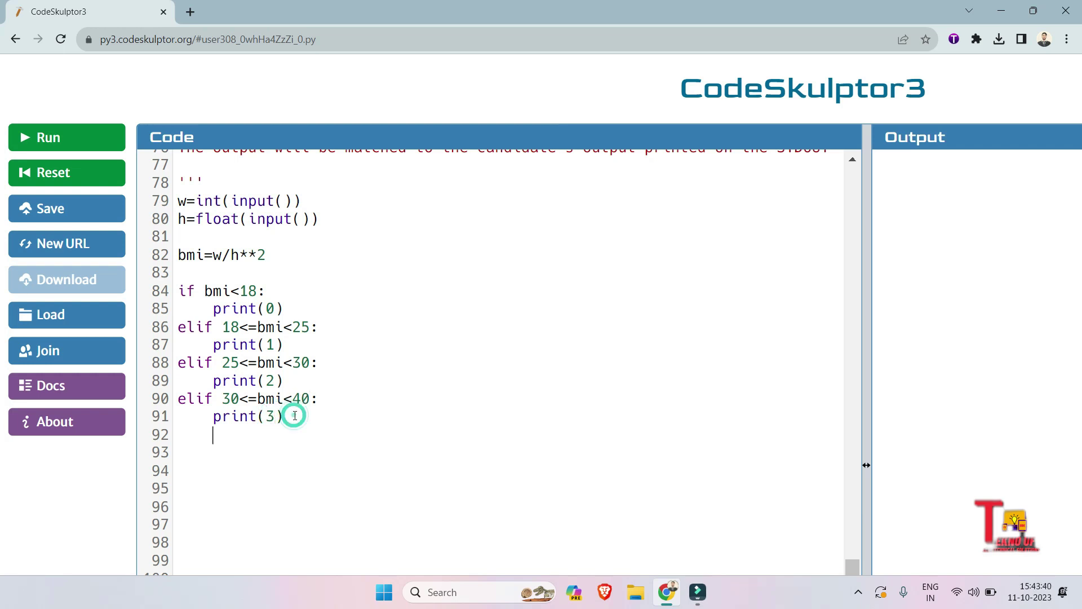
{"action": "key", "text": "BackSpace"}
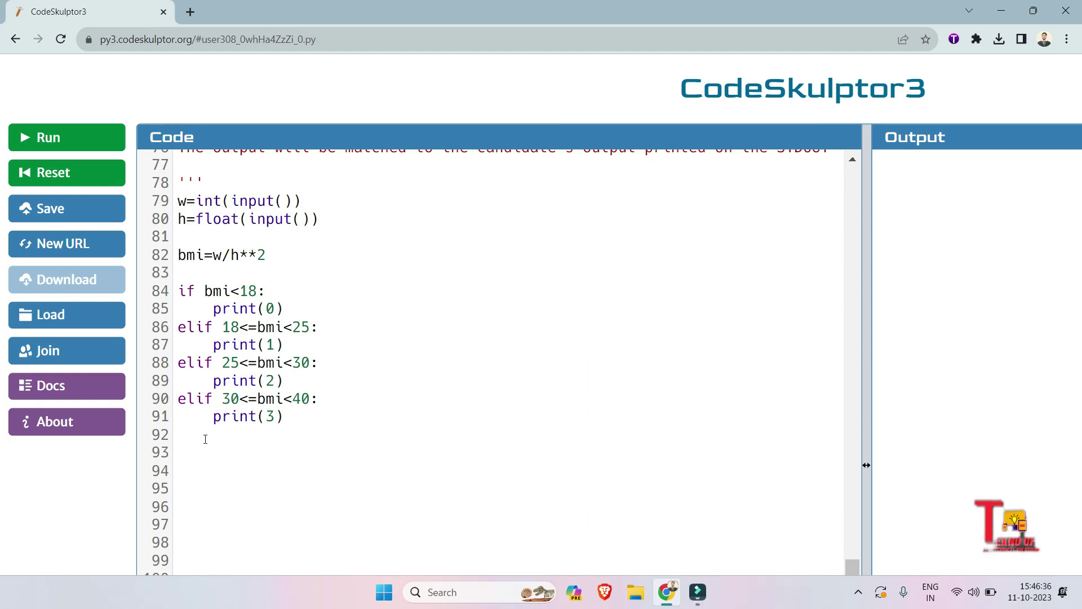
{"action": "type", "text": "el"}
{"action": "type", "text": "se:"}
{"action": "key", "text": "Return"}
{"action": "type", "text": "prn"}
{"action": "key", "text": "BackSpace"}
{"action": "type", "text": "int"}
{"action": "type", "text": "(4)"}
{"action": "key", "text": "Return"}
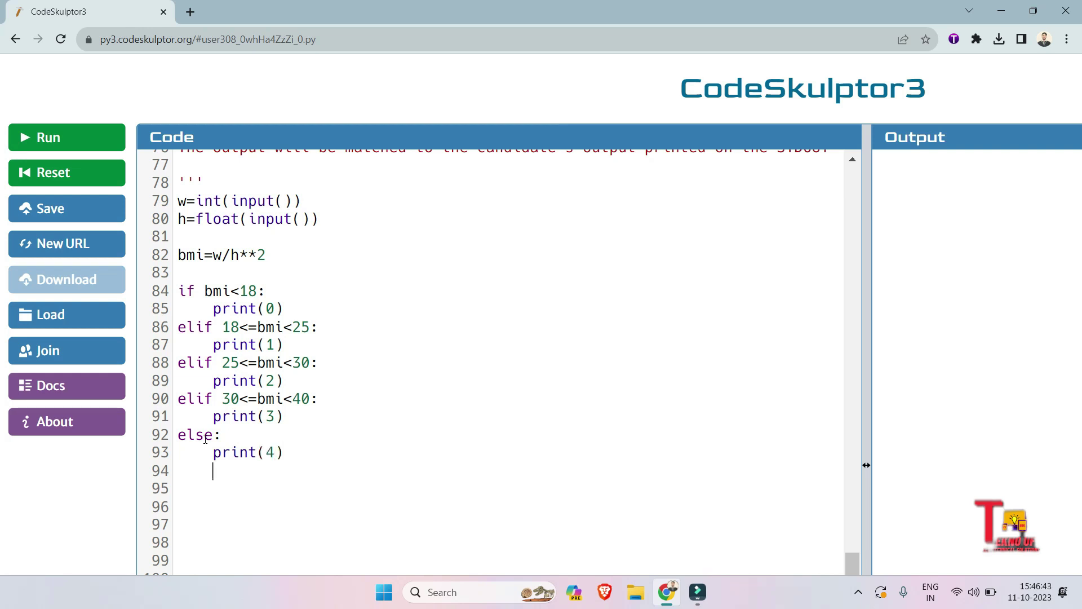
{"action": "key", "text": "ctrl+plus"}
{"action": "key", "text": "ctrl+minus"}
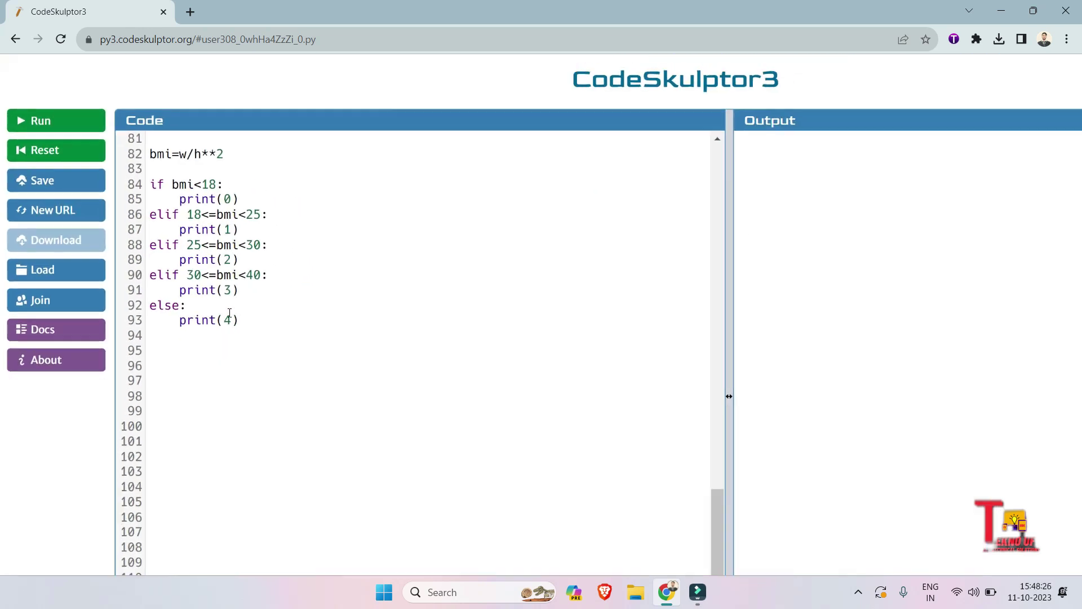
Run the program with weight 60 and height 1.8, producing output 1.
{"action": "key", "text": "ctrl+minus"}
{"action": "key", "text": "ctrl+minus"}
{"action": "key", "text": "ctrl+minus"}
{"action": "left_click", "coordinate": [53, 115]}
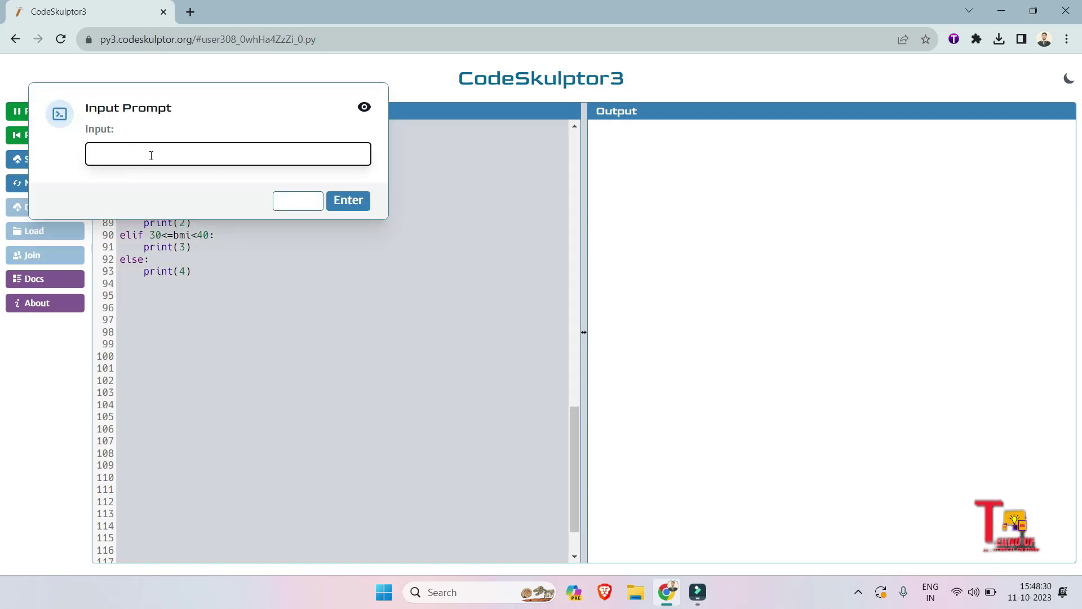
{"action": "type", "text": "60"}
{"action": "key", "text": "Return"}
{"action": "type", "text": "1."}
{"action": "type", "text": "8"}
{"action": "key", "text": "Return"}
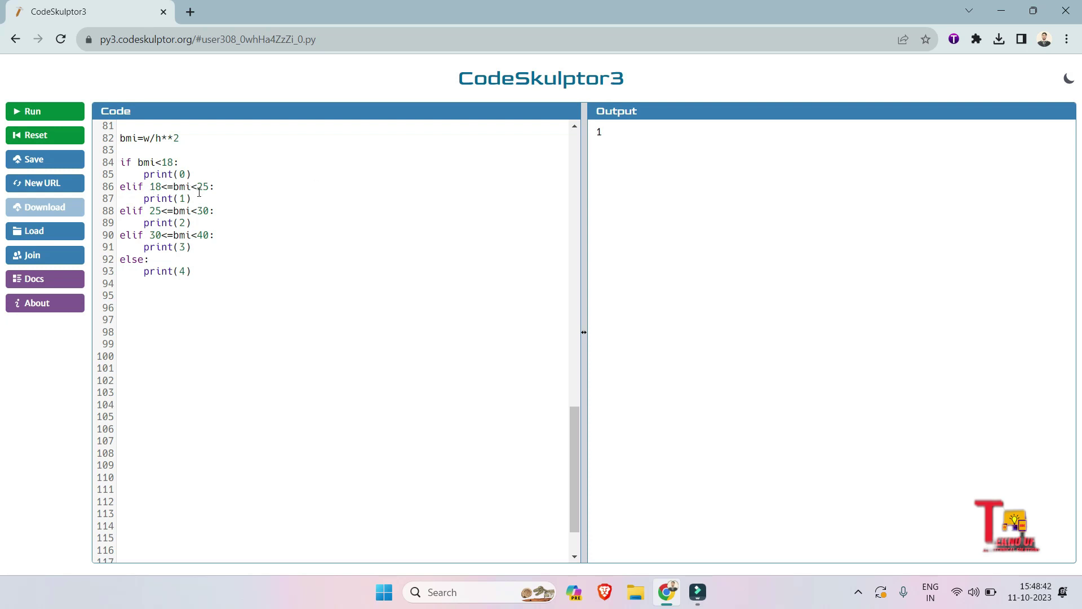
Rerun the program with weight 69 and height 2, producing output 0.
{"action": "left_click", "coordinate": [78, 112]}
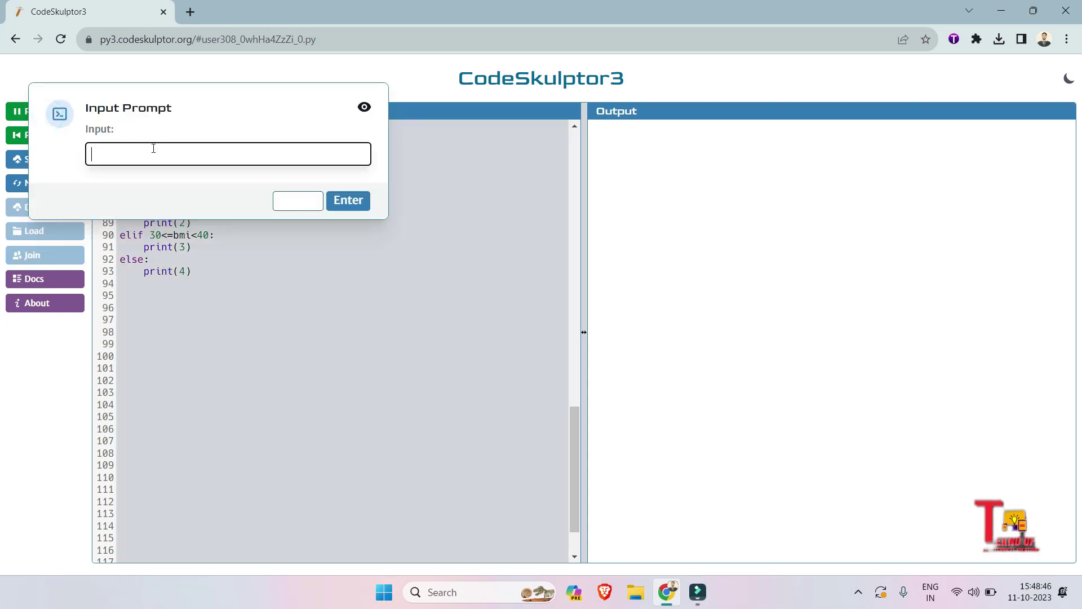
{"action": "type", "text": "69"}
{"action": "key", "text": "BackSpace"}
{"action": "key", "text": "BackSpace"}
{"action": "type", "text": "2"}
{"action": "key", "text": "Return"}
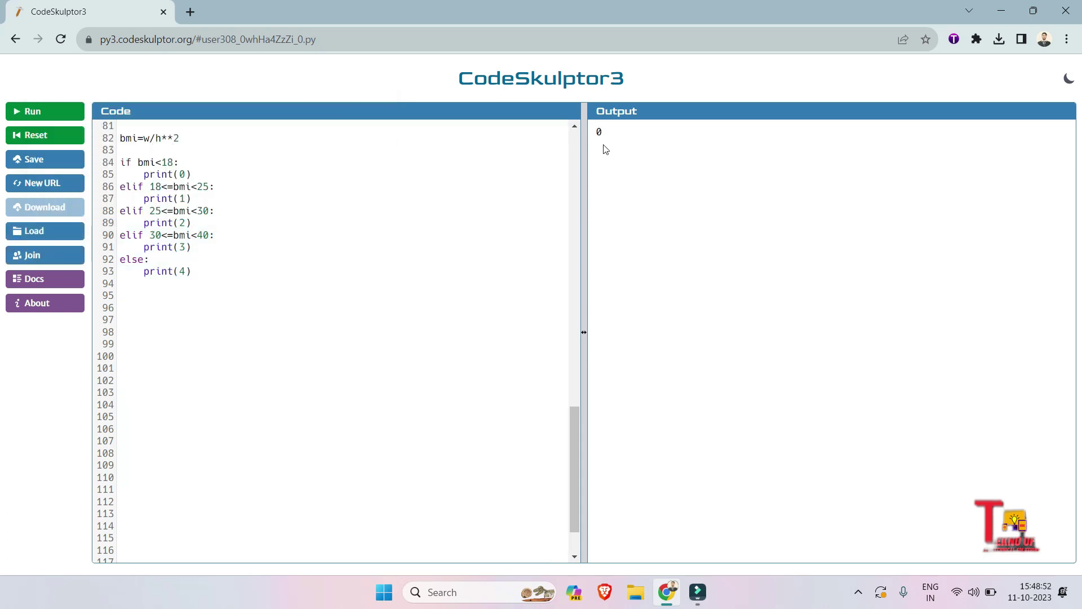
{"action": "left_click", "coordinate": [199, 170]}
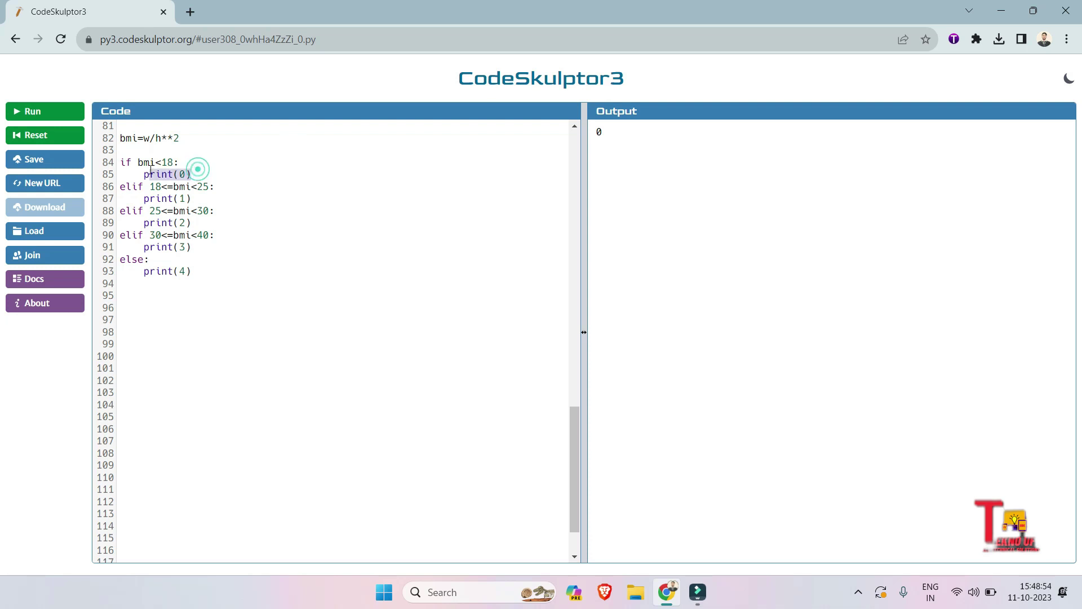